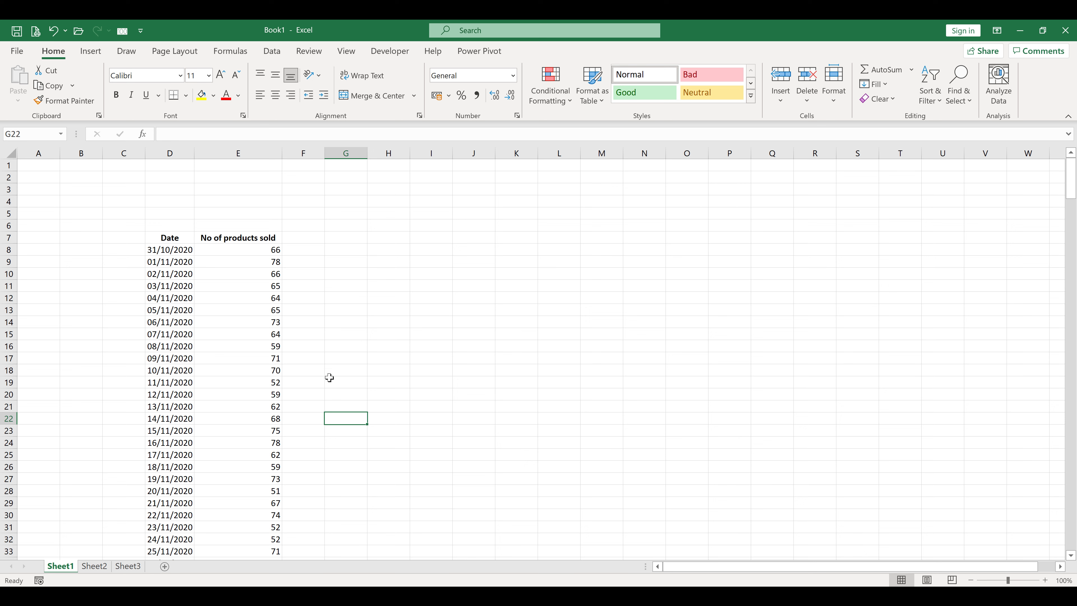
Step: Look through the Date and No of products sold columns down to the end of the data
click(177, 232)
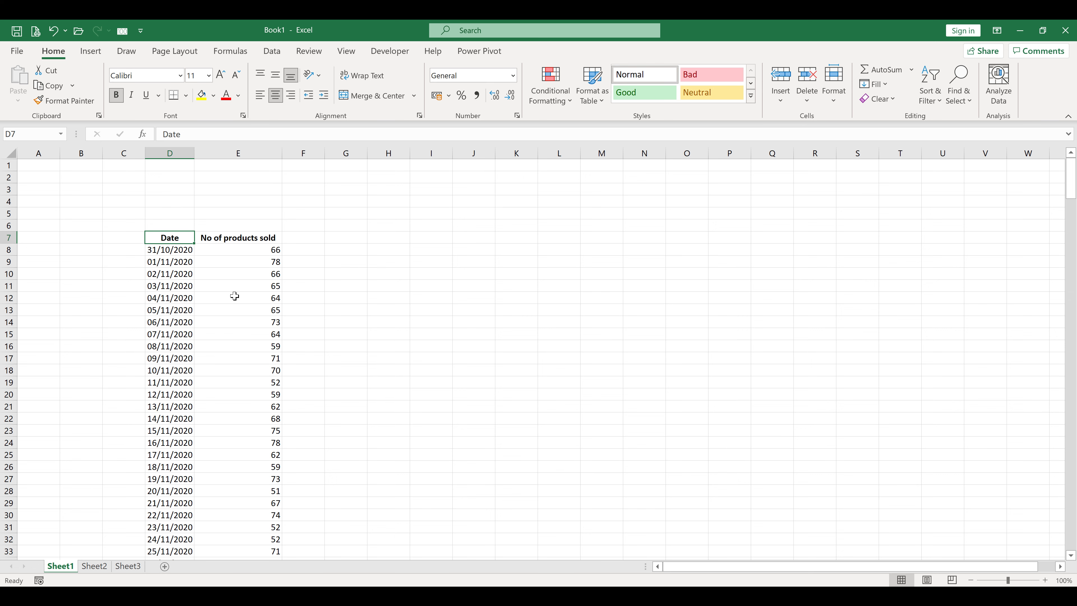
click(178, 249)
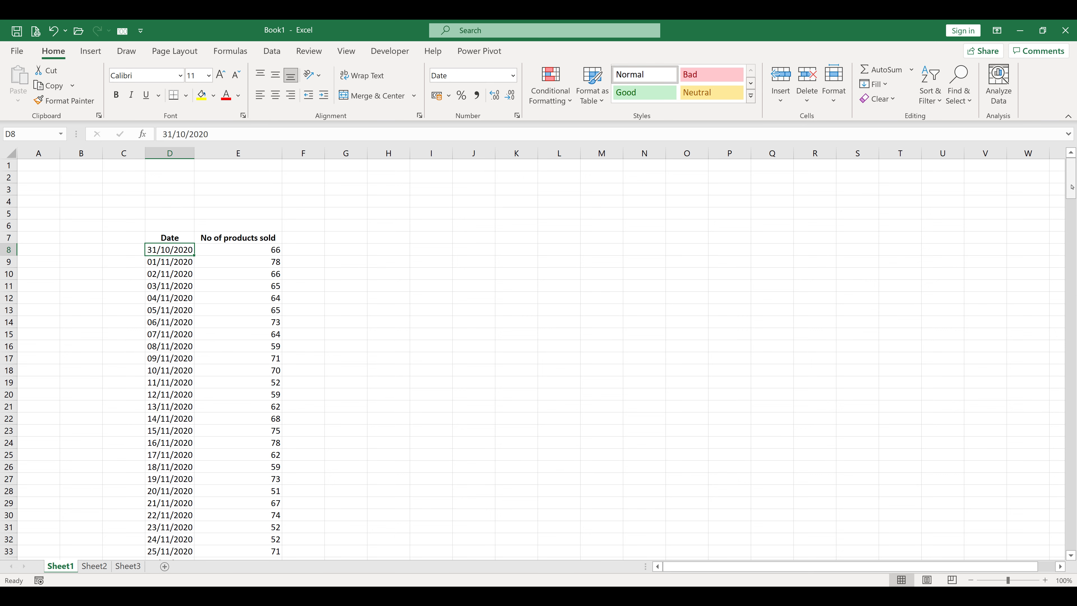
drag(1072, 186, 1075, 303)
drag(1076, 413, 1070, 156)
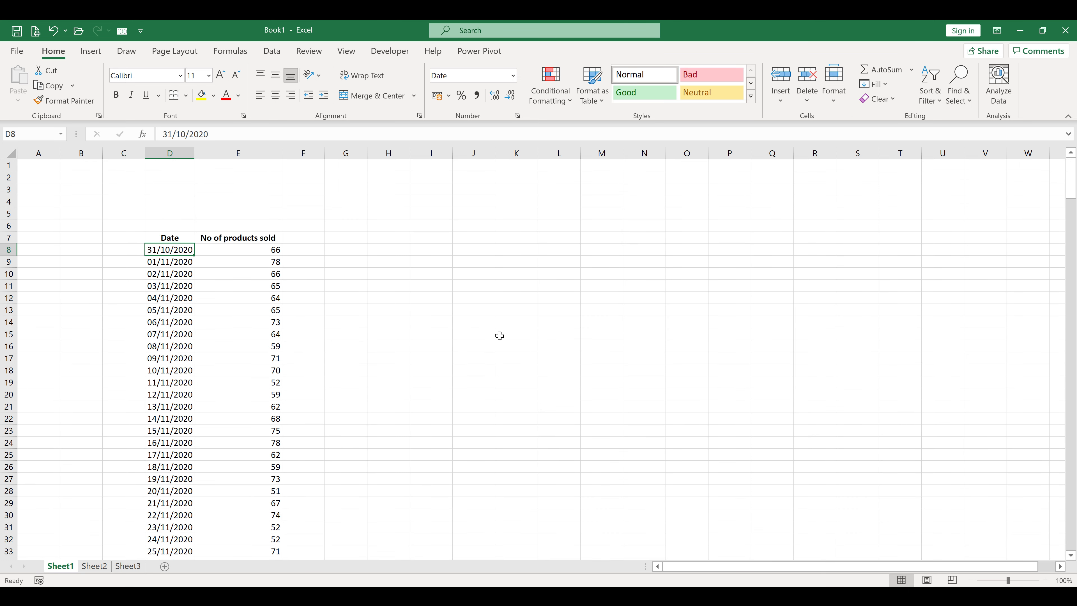
click(352, 339)
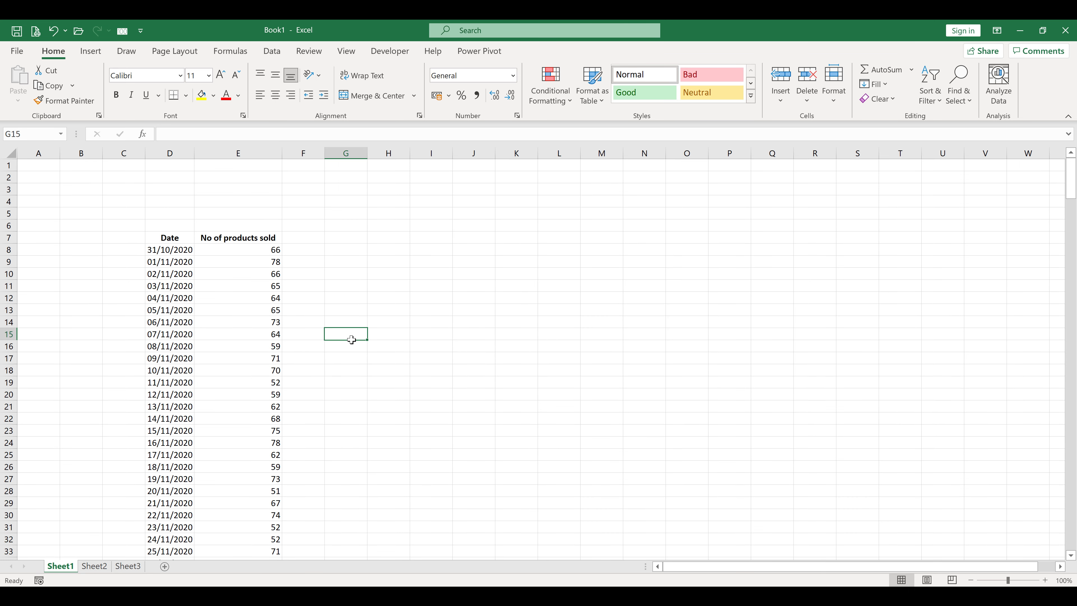
Step: Insert a markers-only scatter chart from the Date and No of products sold table and widen it to column T
click(170, 238)
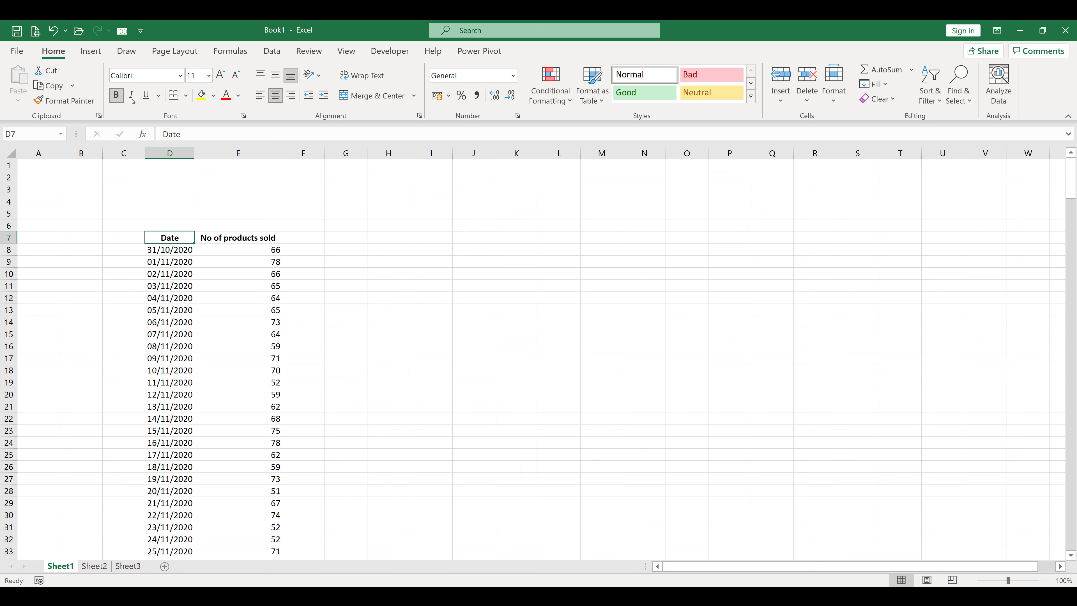
click(86, 51)
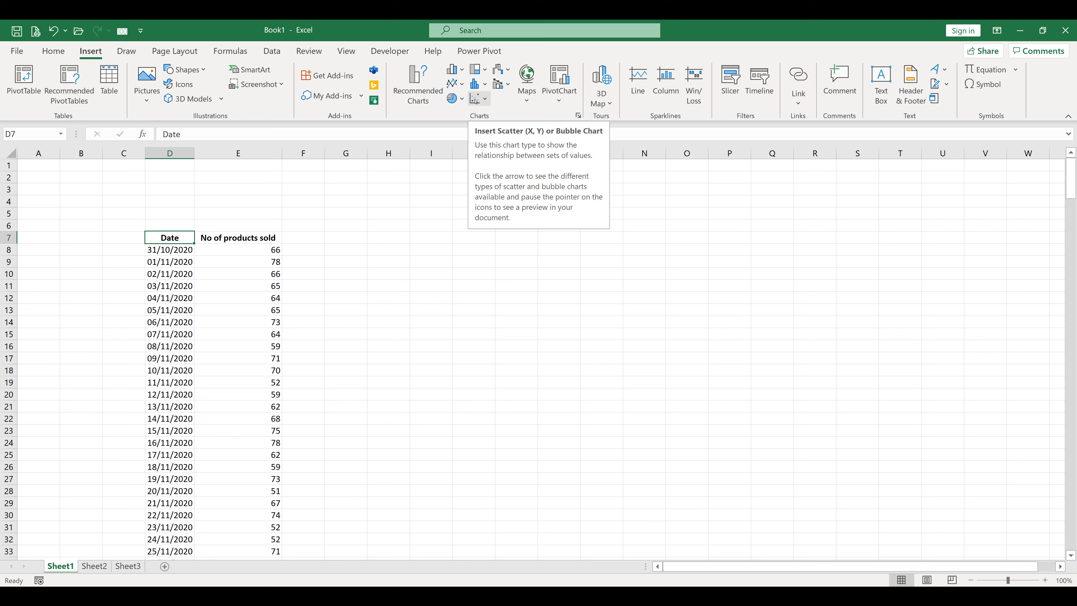
click(474, 100)
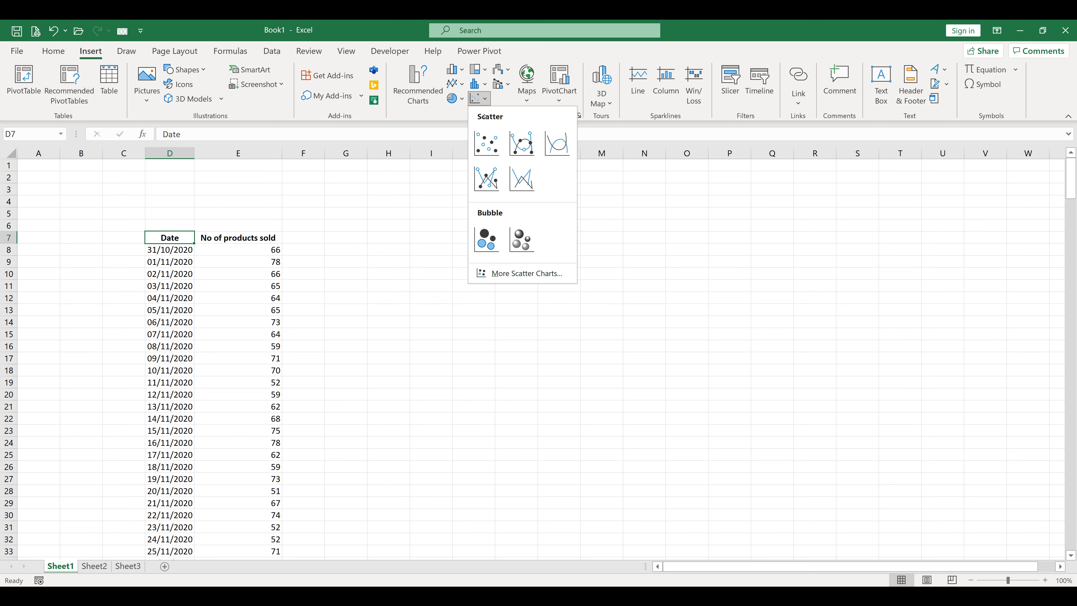
click(489, 144)
click(416, 213)
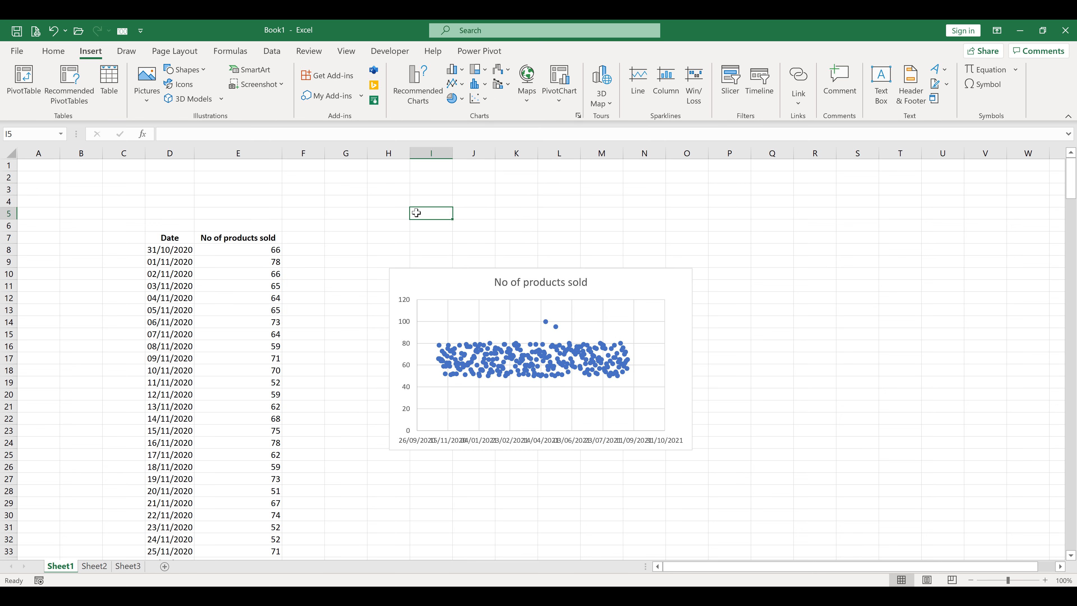
click(679, 410)
drag(693, 450, 916, 457)
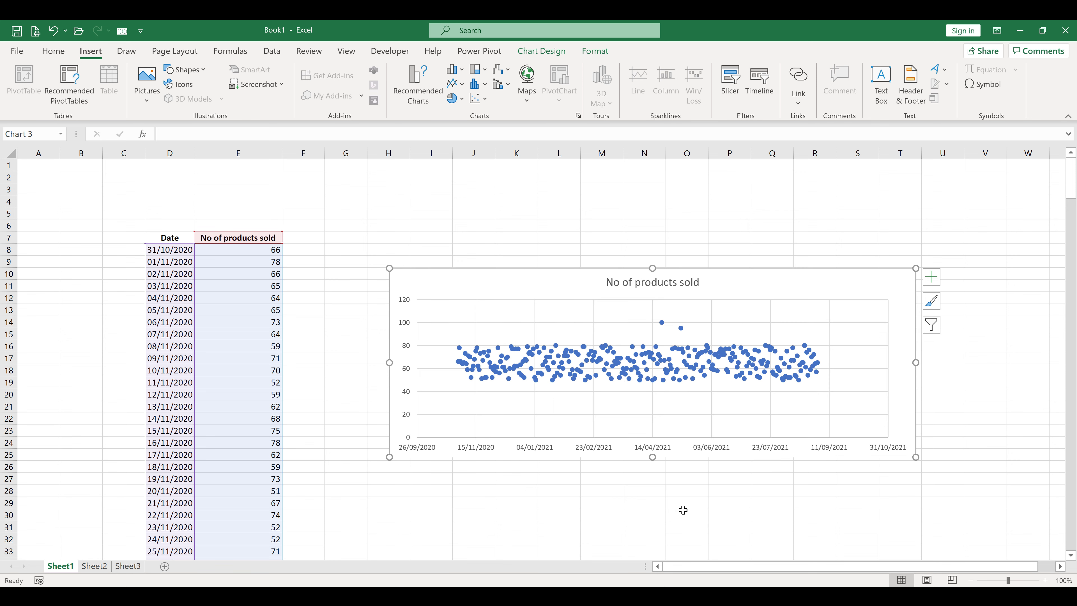
Step: Inspect individual points in the scatter chart, including the highest one
click(834, 496)
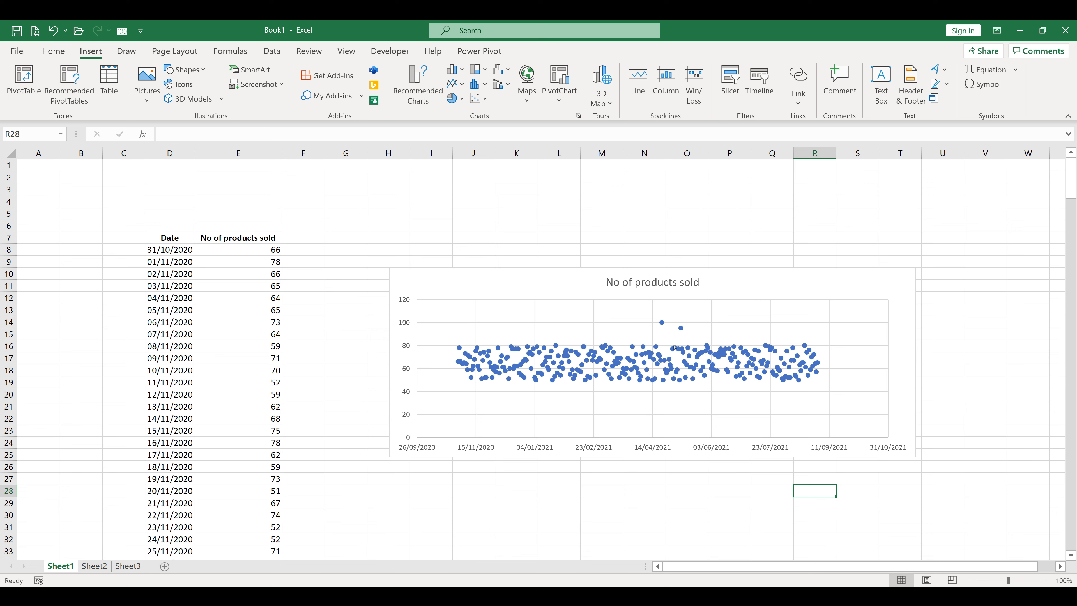
mouse_move(793, 380)
mouse_move(661, 323)
Step: Add filters to the table headers and browse the filter values listed for No of products sold
click(53, 51)
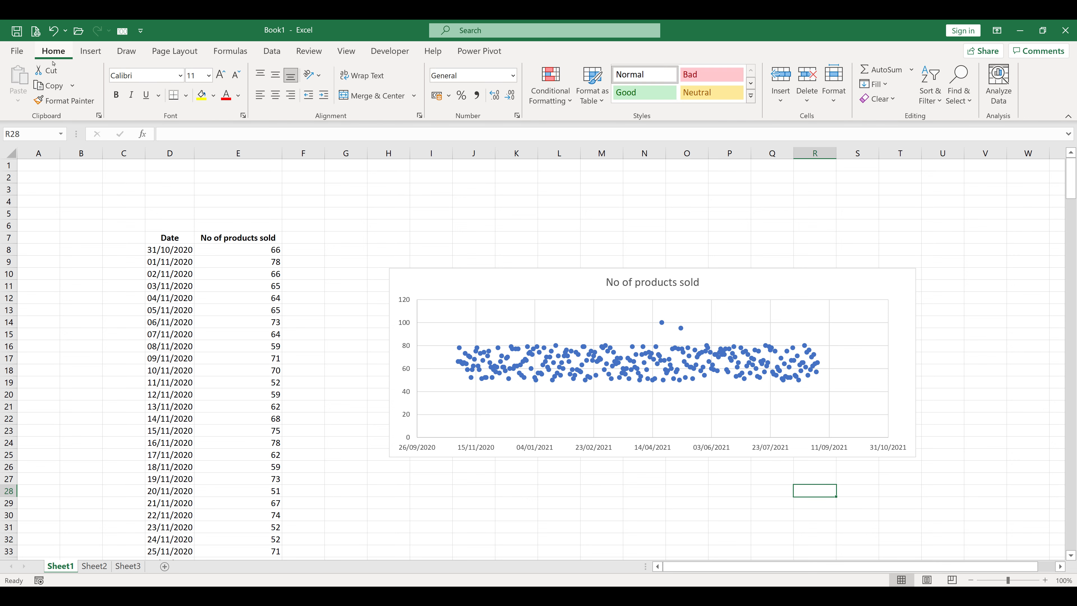
click(211, 236)
click(930, 85)
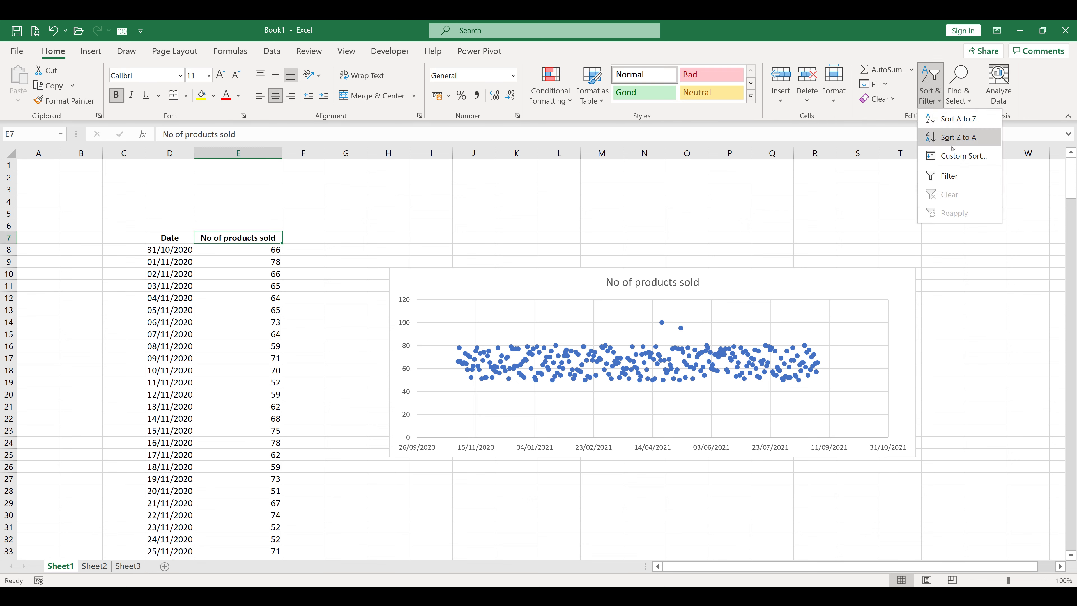
click(949, 175)
click(252, 260)
click(276, 238)
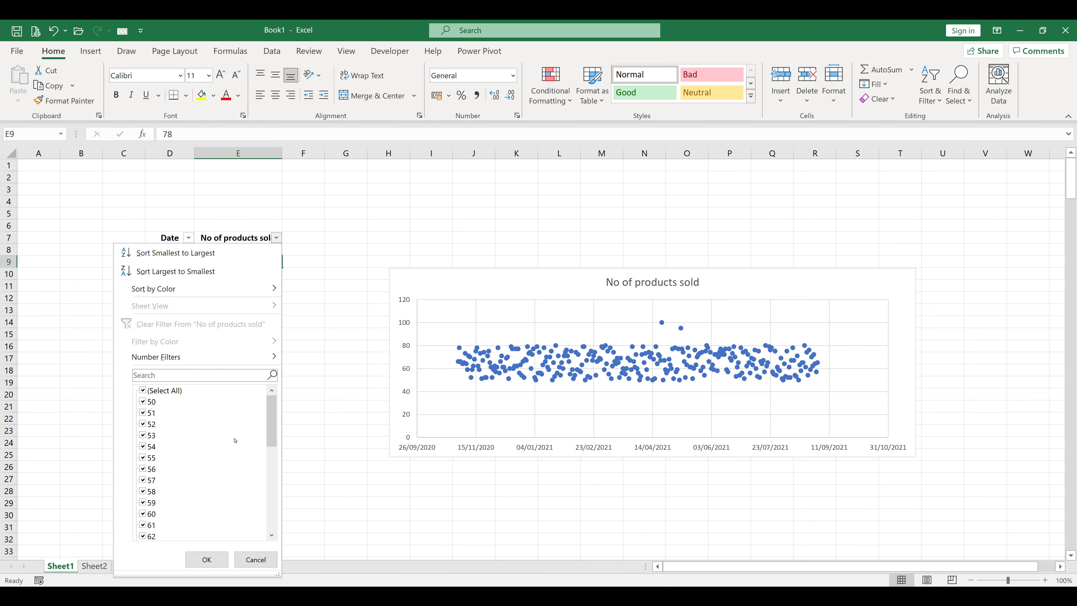
drag(275, 406, 270, 431)
click(256, 559)
click(341, 405)
Step: Remove the filters from the table headers
click(262, 239)
click(930, 87)
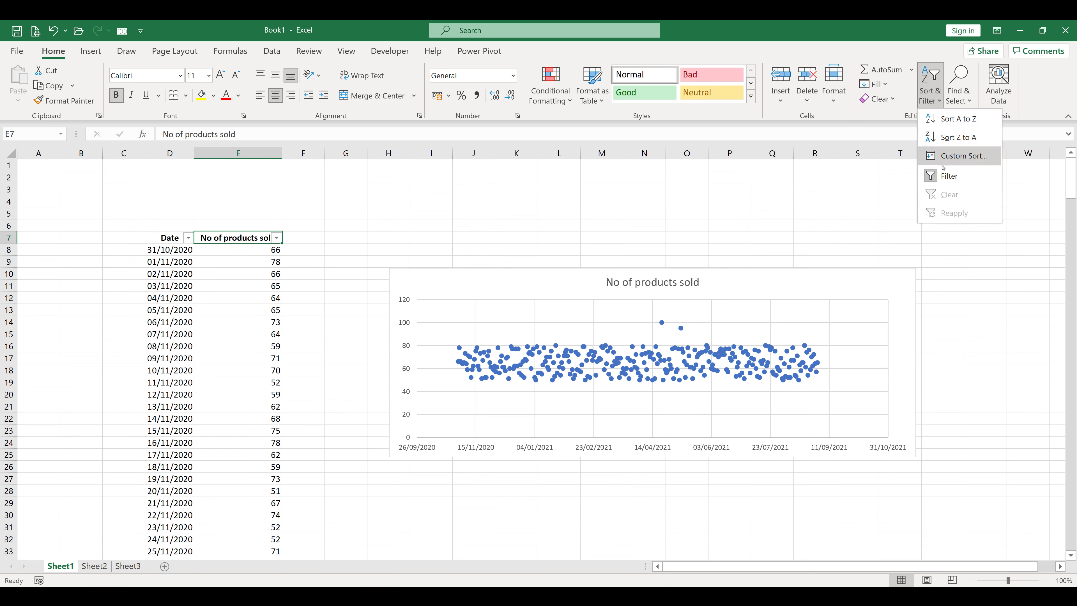
click(949, 175)
click(386, 551)
click(386, 515)
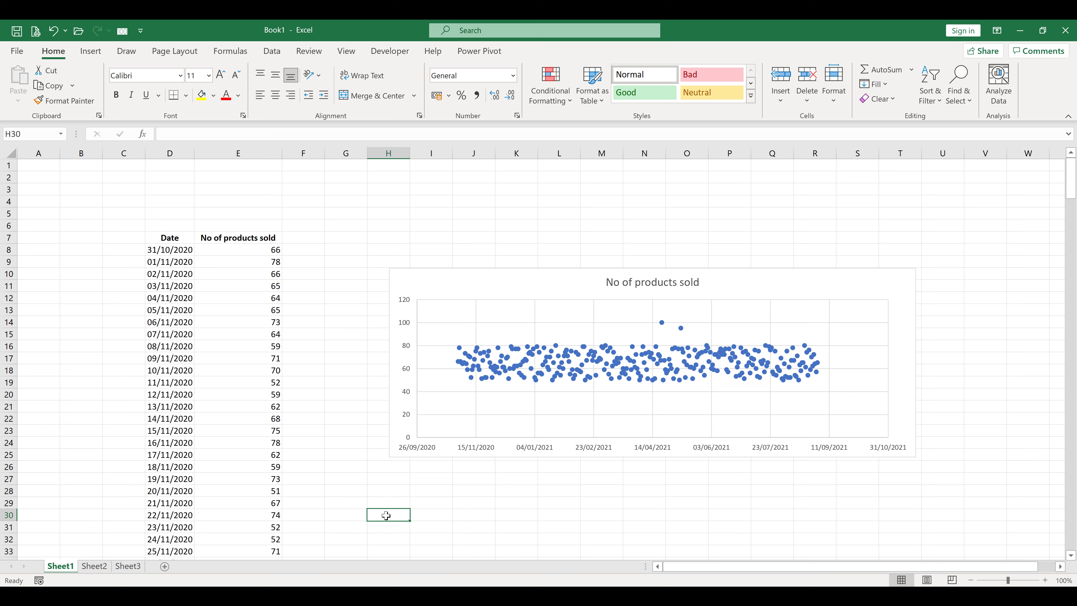
Step: Sort the table by No of products sold from smallest to largest and review the values down to the last row
click(236, 250)
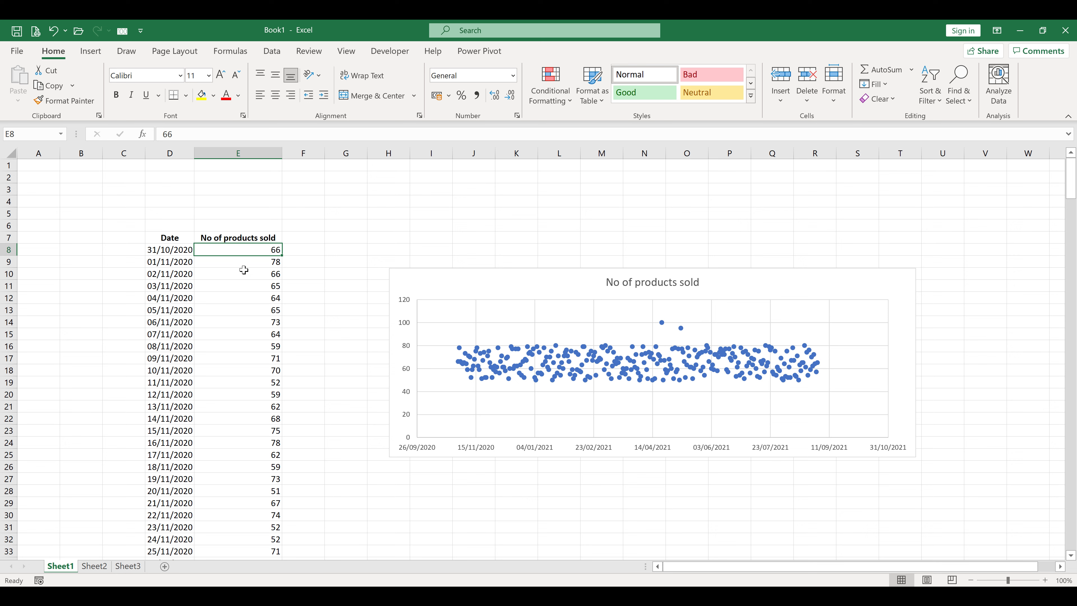
click(936, 107)
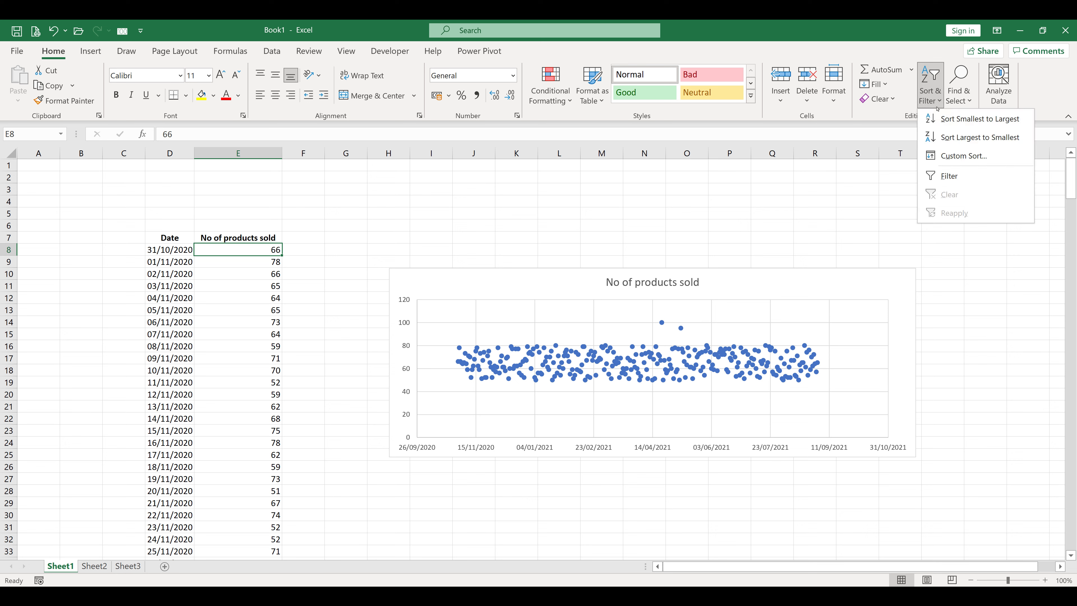
click(976, 119)
click(343, 393)
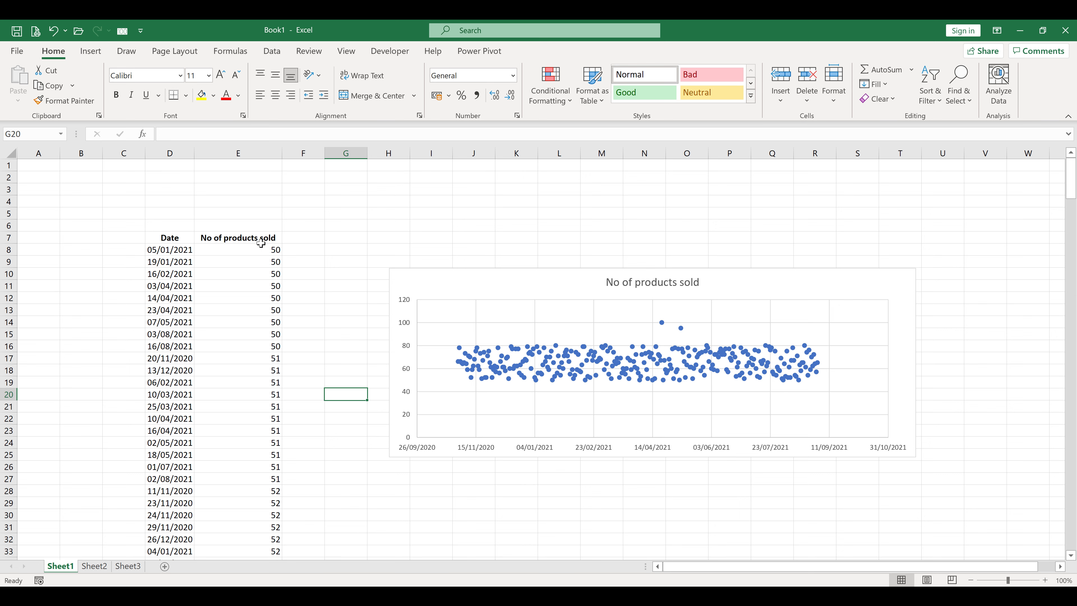
drag(1071, 177, 1071, 436)
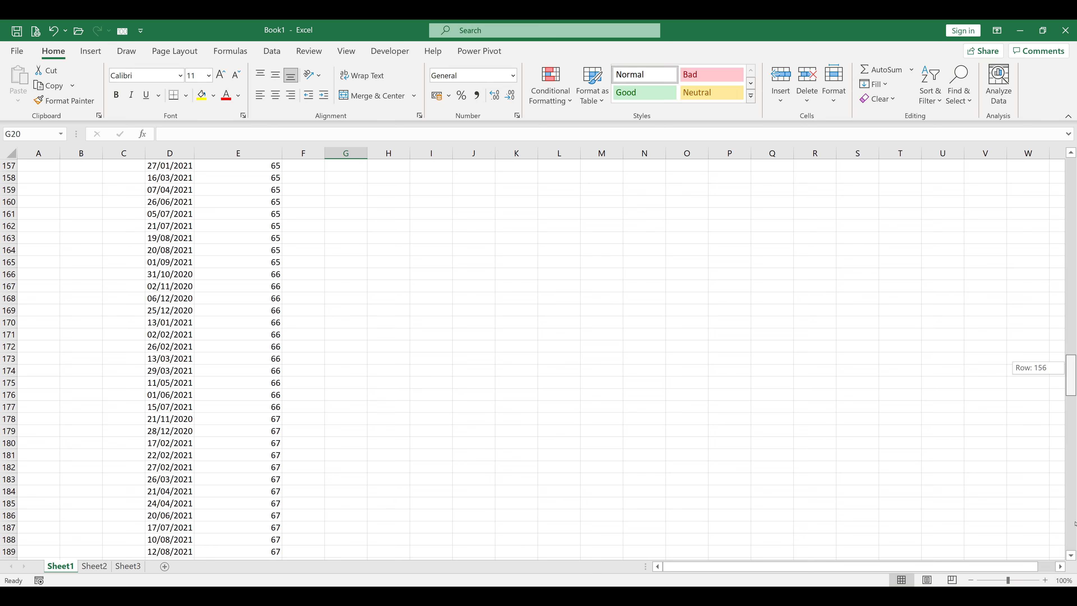
drag(1075, 523, 1075, 533)
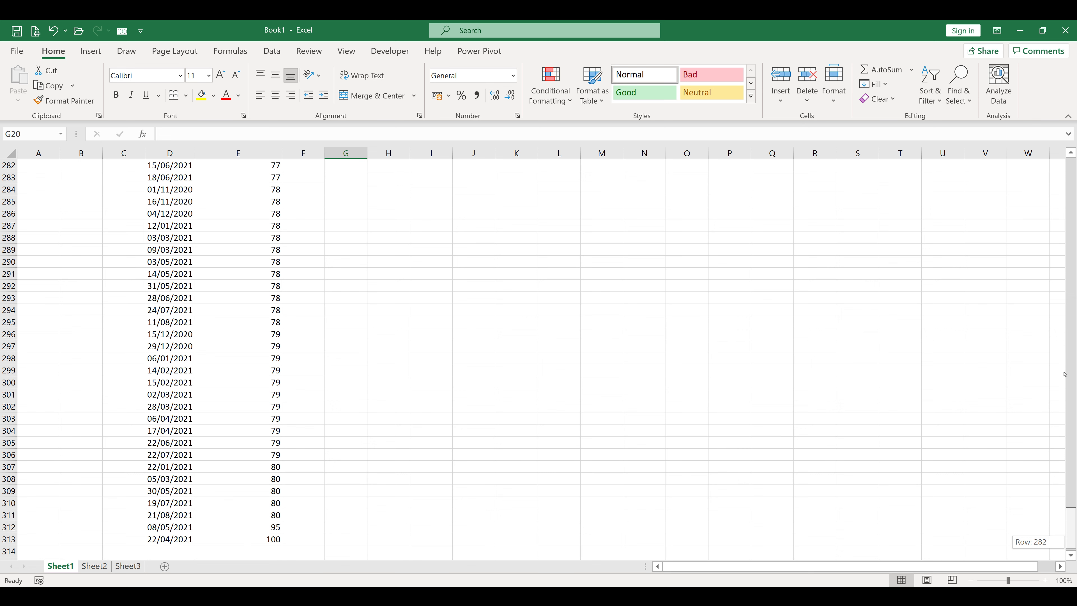
drag(1069, 545, 1070, 179)
Step: Sort the table by No of products sold from largest to smallest
click(241, 248)
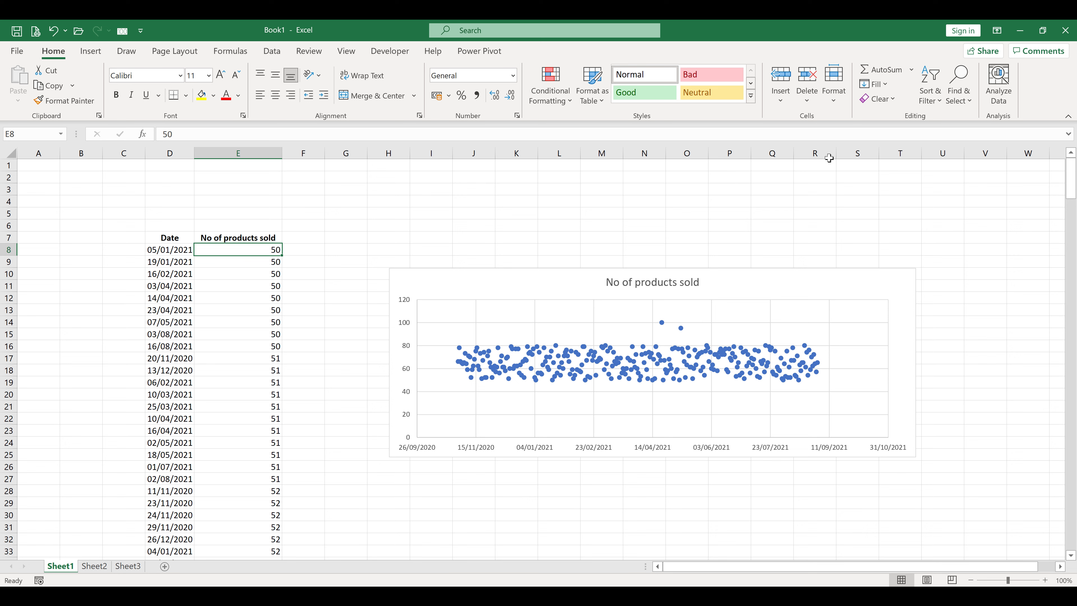
click(932, 101)
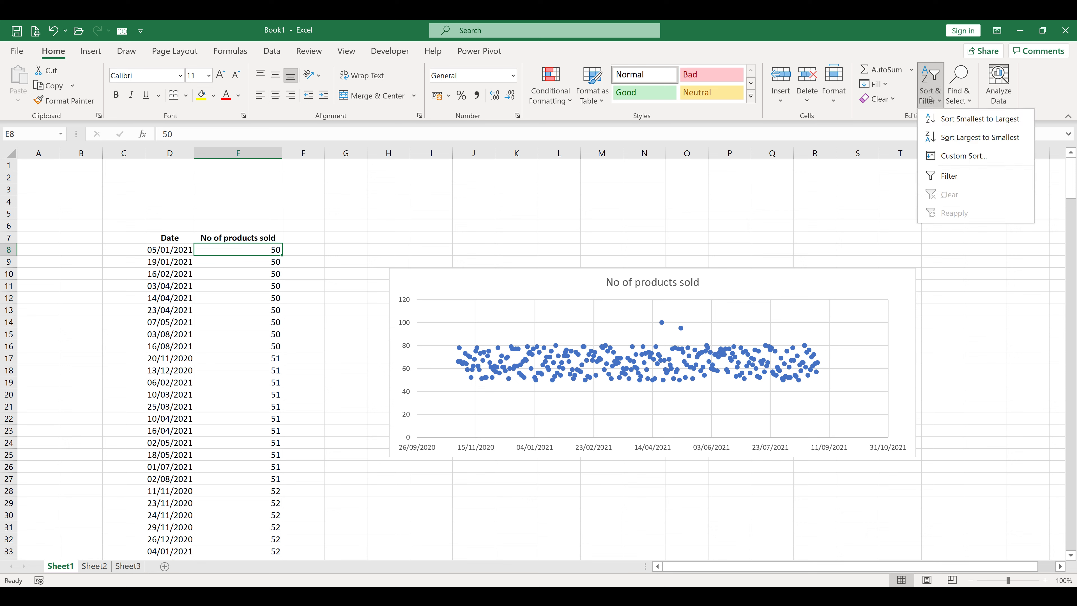
click(941, 138)
click(319, 287)
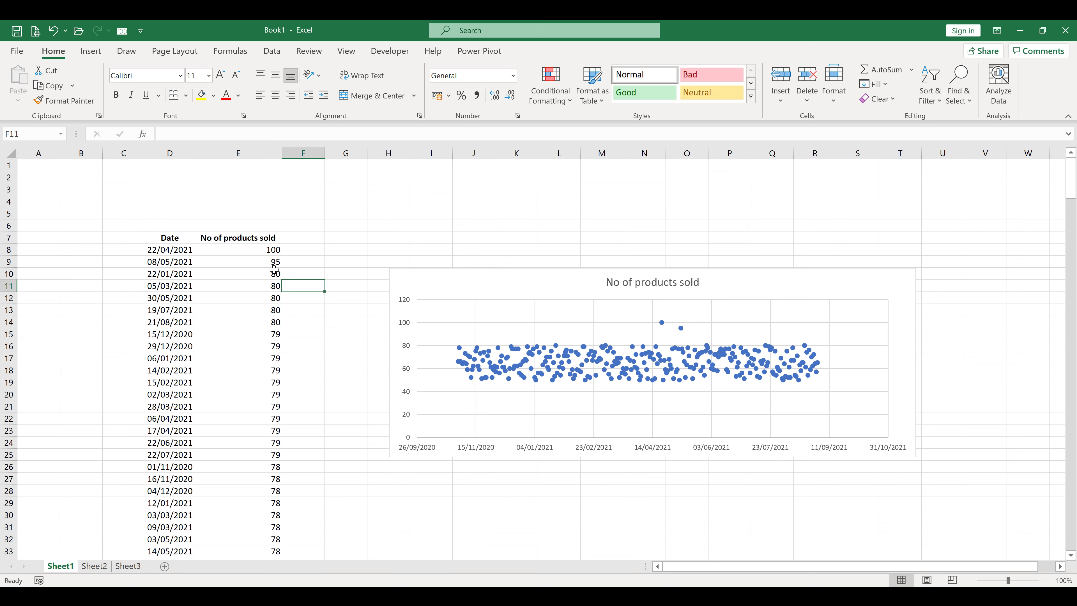
Step: Undo both sorts of the table
key(ctrl+z)
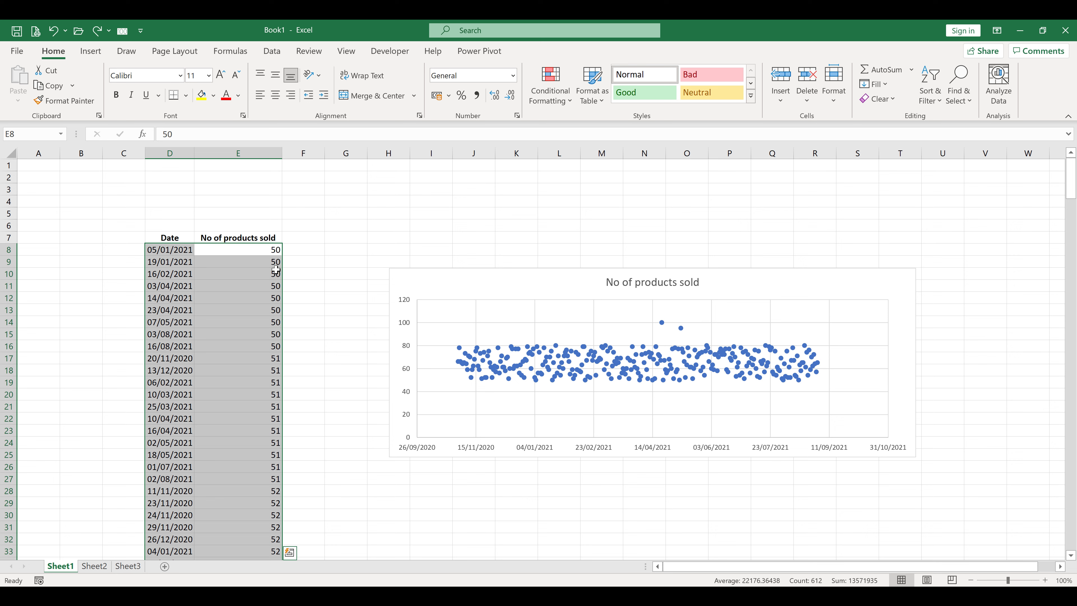
key(ctrl+z)
click(345, 336)
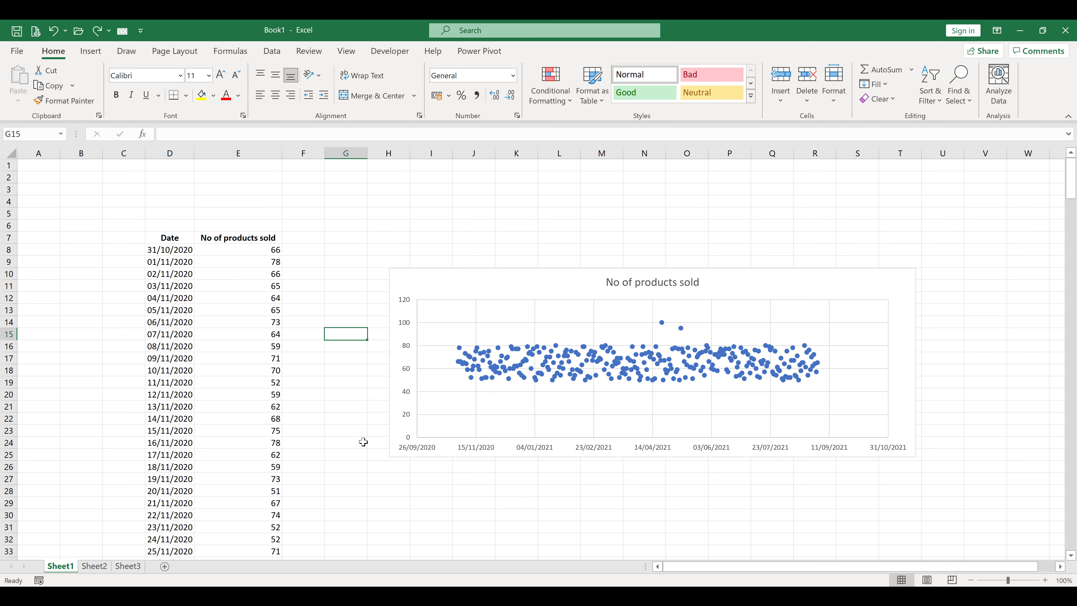
Step: Inspect the date and value of the highest outlying point in the scatter chart
click(408, 527)
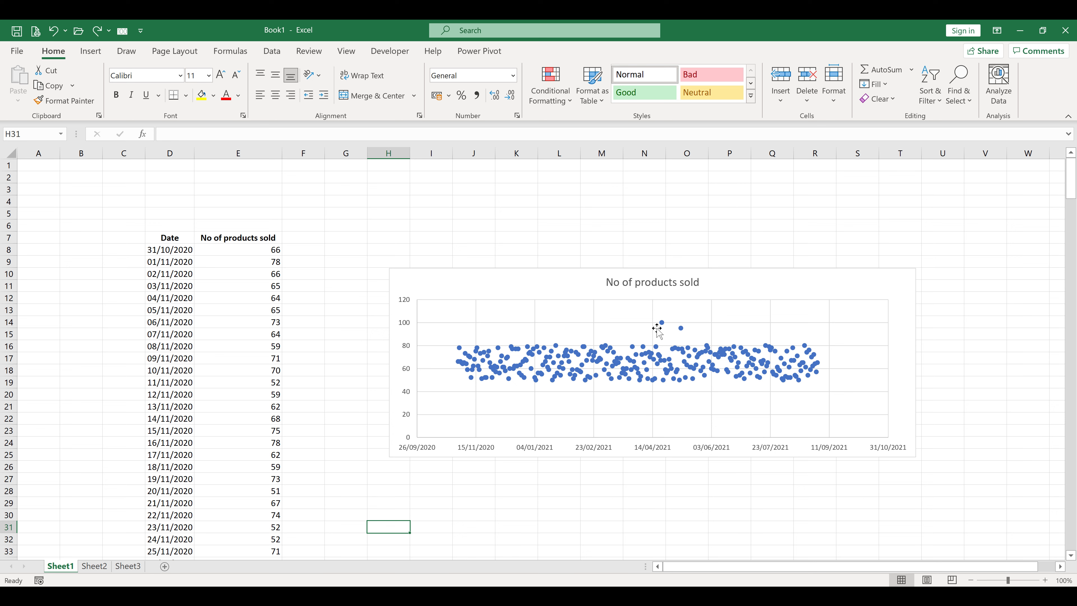
mouse_move(662, 323)
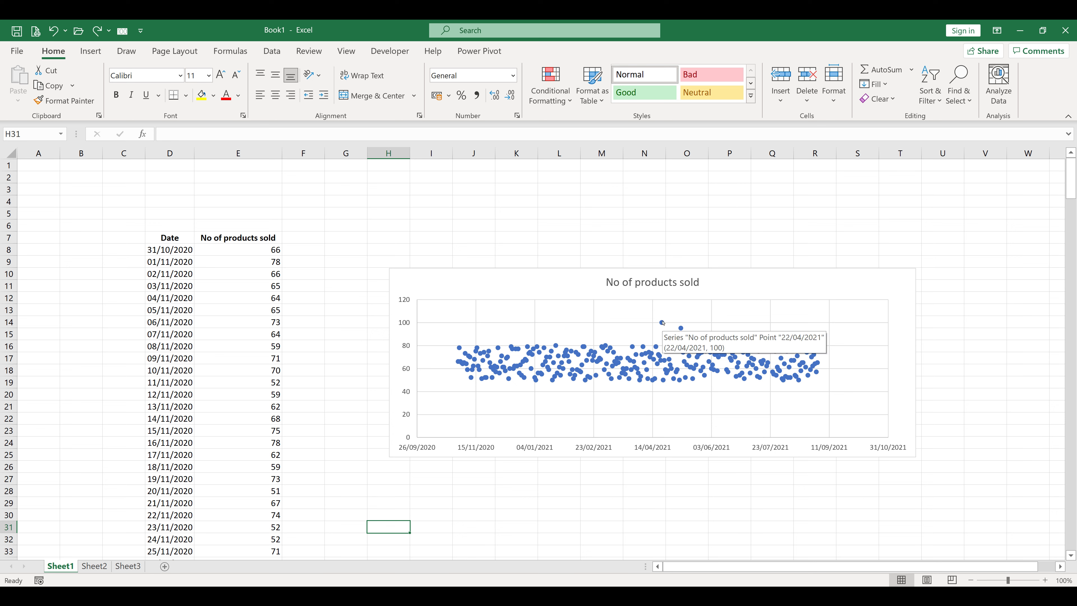